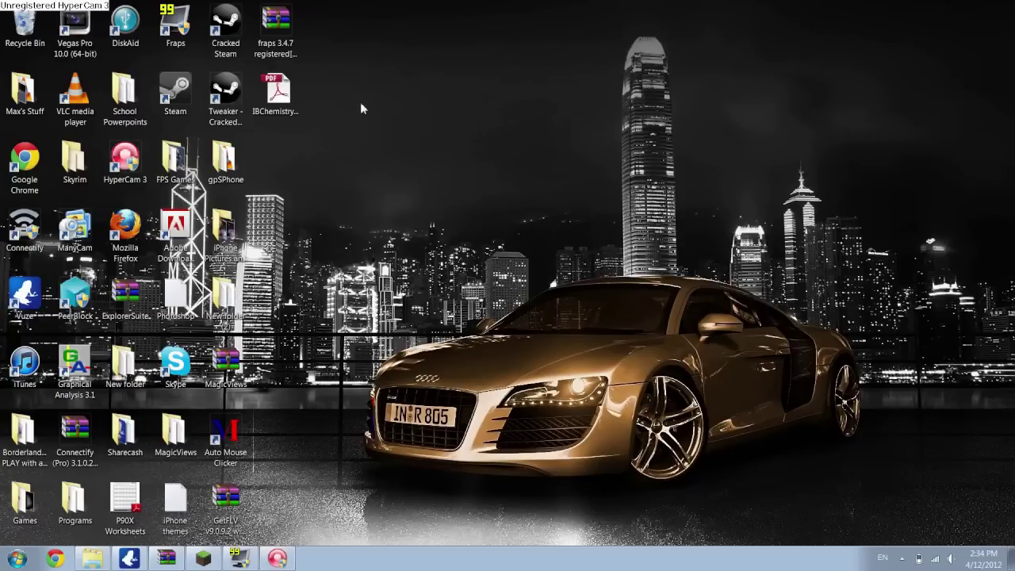
Step: Move the Fraps 3.4.7 zip aside, open it in WinRAR and try running the installer
mouse_move(277, 28)
left_mouse_down()
mouse_move(733, 218)
mouse_move(753, 83)
left_mouse_up()
double_click(736, 89)
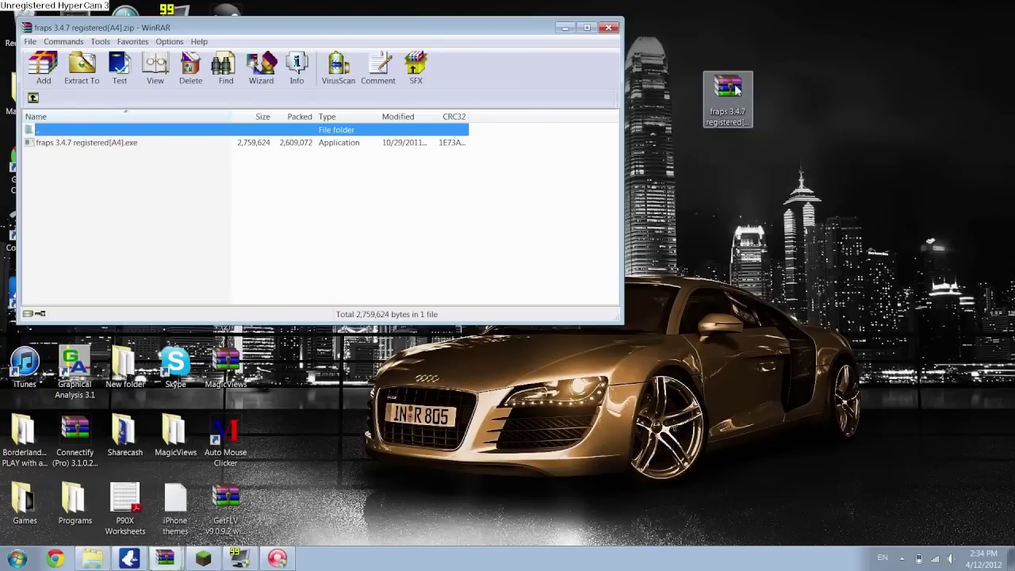
left_click(54, 145)
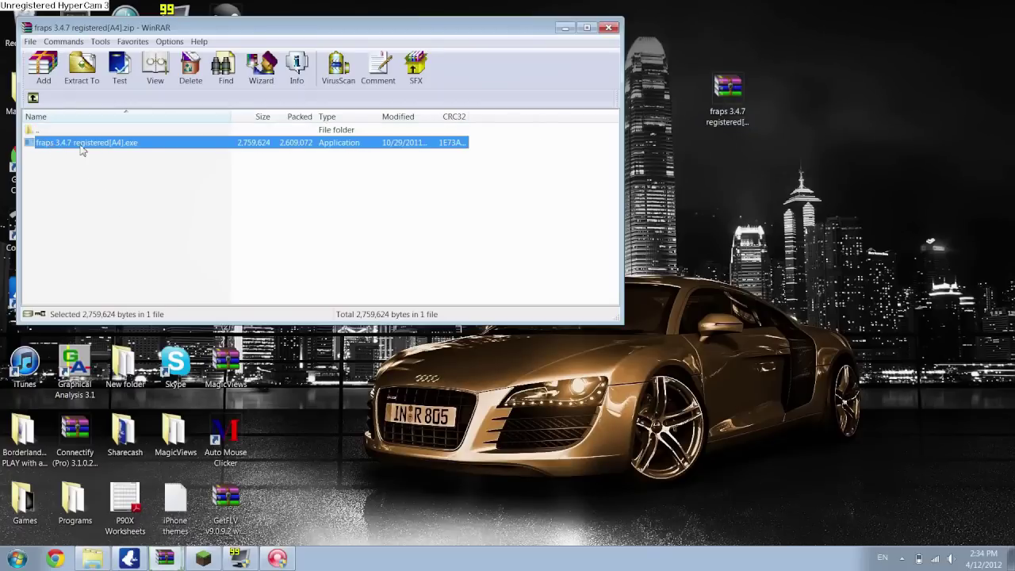
double_click(82, 144)
Step: Decline the permission prompt, dismiss the error, close WinRAR and launch Fraps from the desktop
left_click(619, 286)
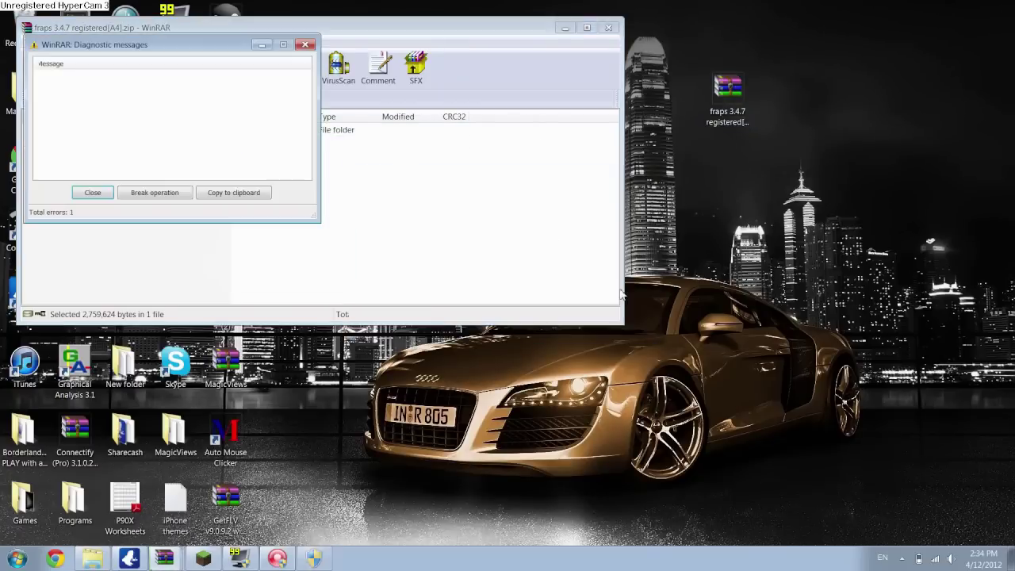
left_click(103, 193)
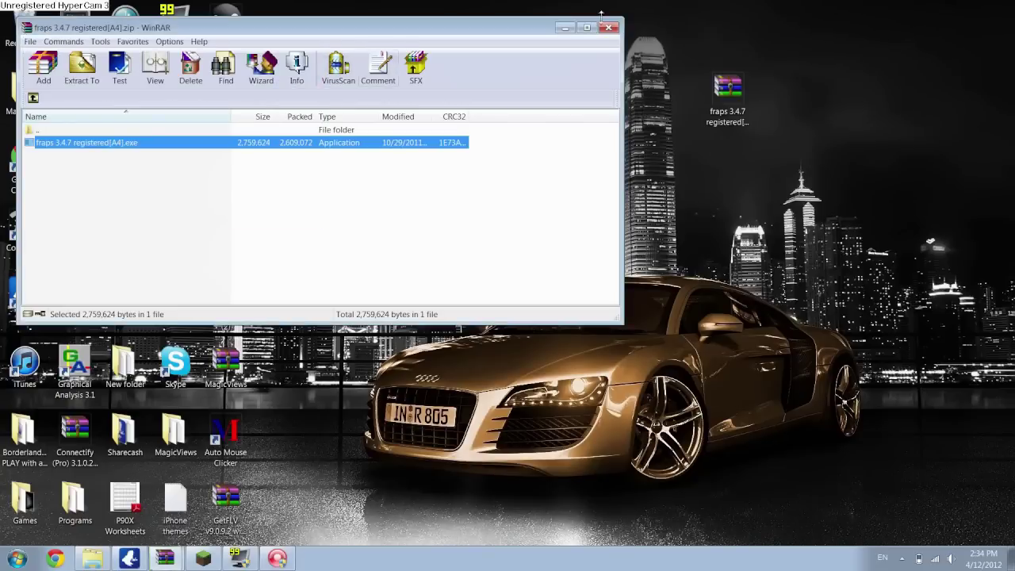
left_click(608, 28)
double_click(175, 24)
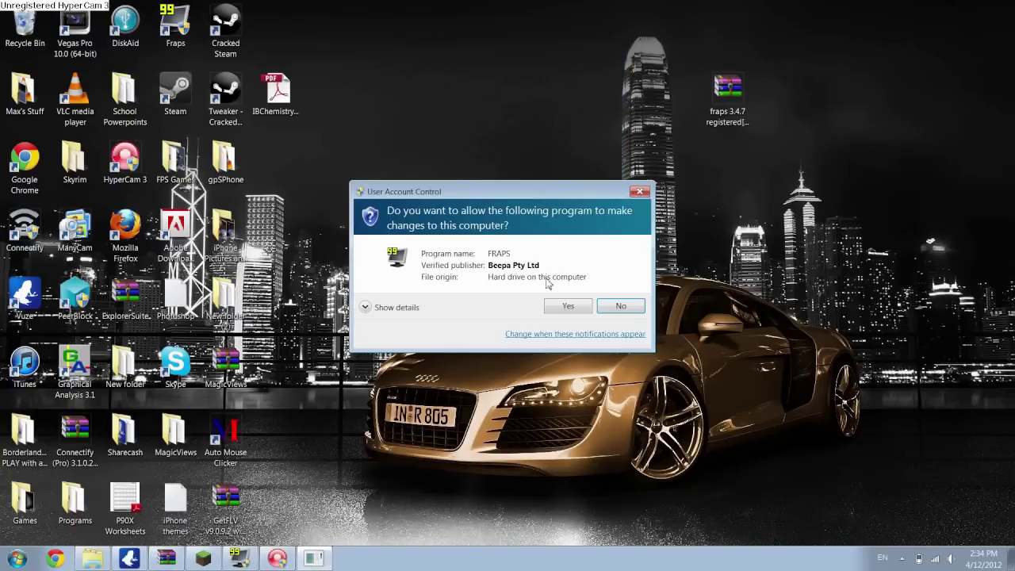
Step: Allow Fraps to run and look over its General, Movies and FPS tabs
left_click(621, 310)
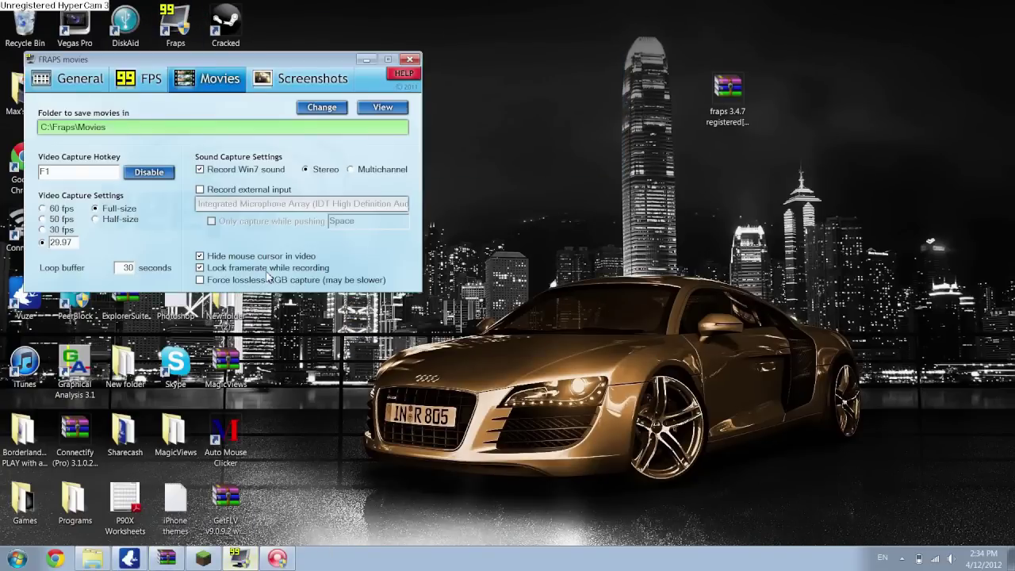
left_click(67, 78)
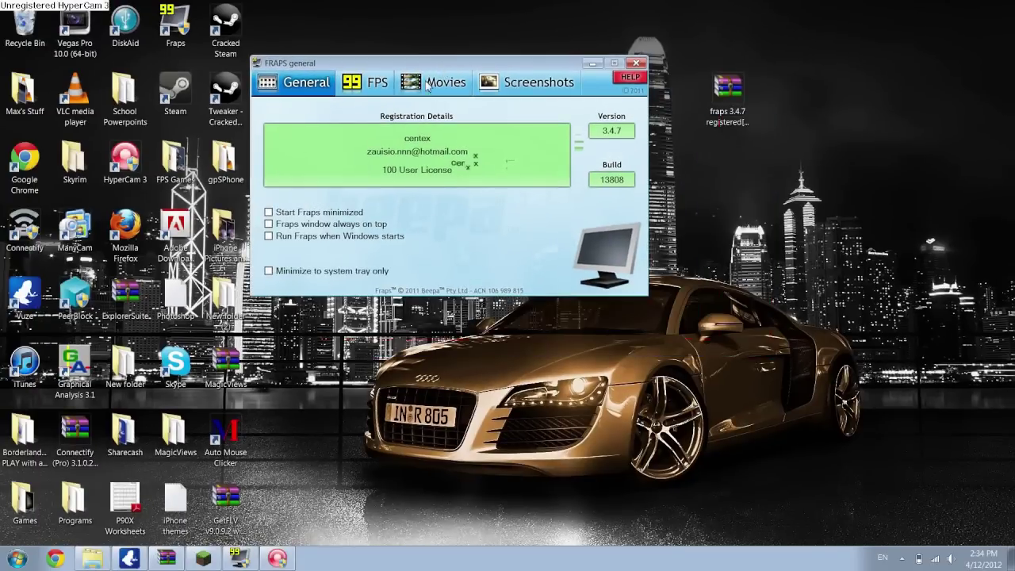
left_click(427, 86)
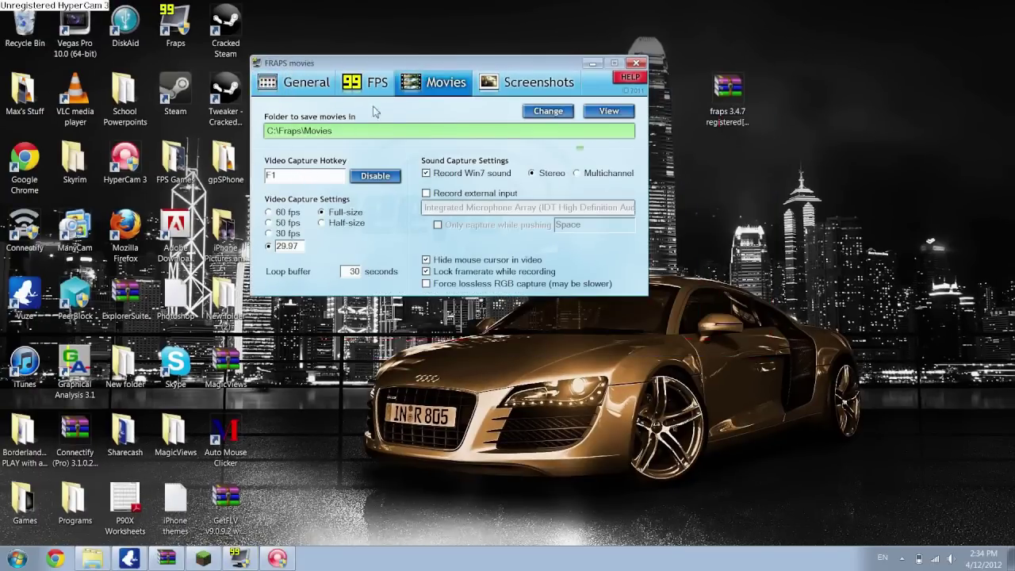
left_click(371, 84)
left_click(438, 86)
left_click(371, 79)
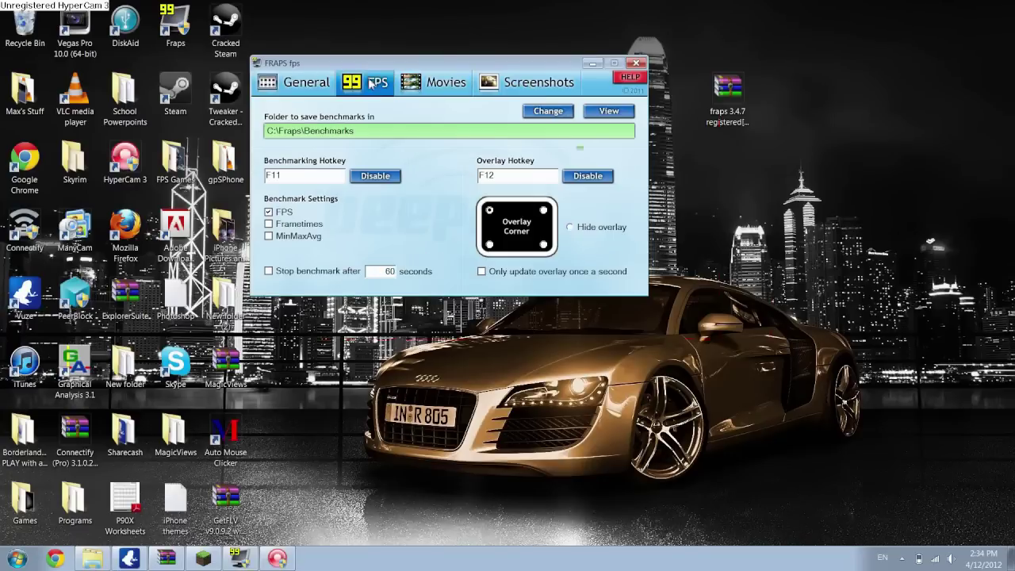
Step: Confirm movie capture saves to C:\Fraps\Movies on hotkey F1, then bring up the Minecraft launcher
left_click(417, 83)
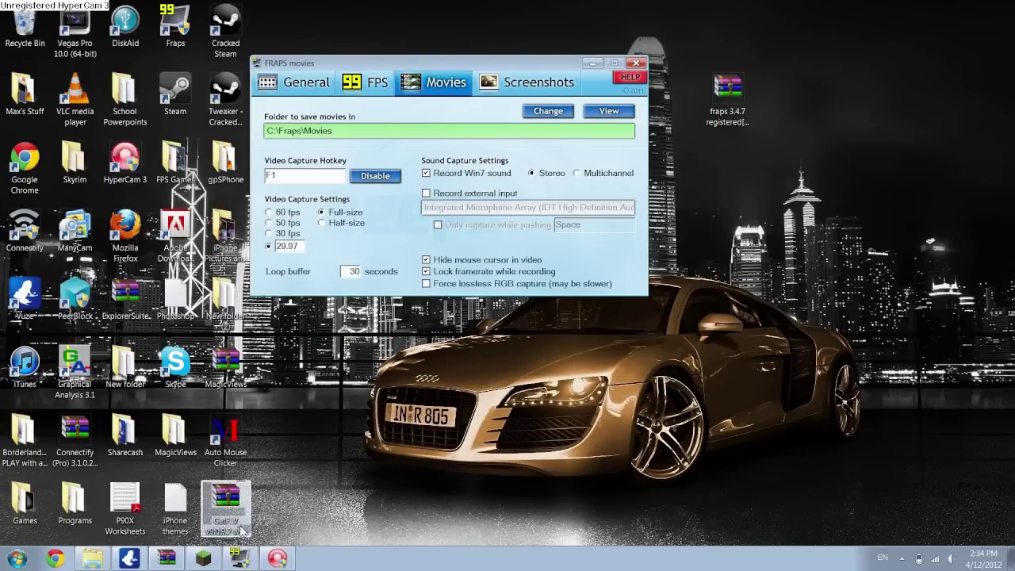
left_click(292, 82)
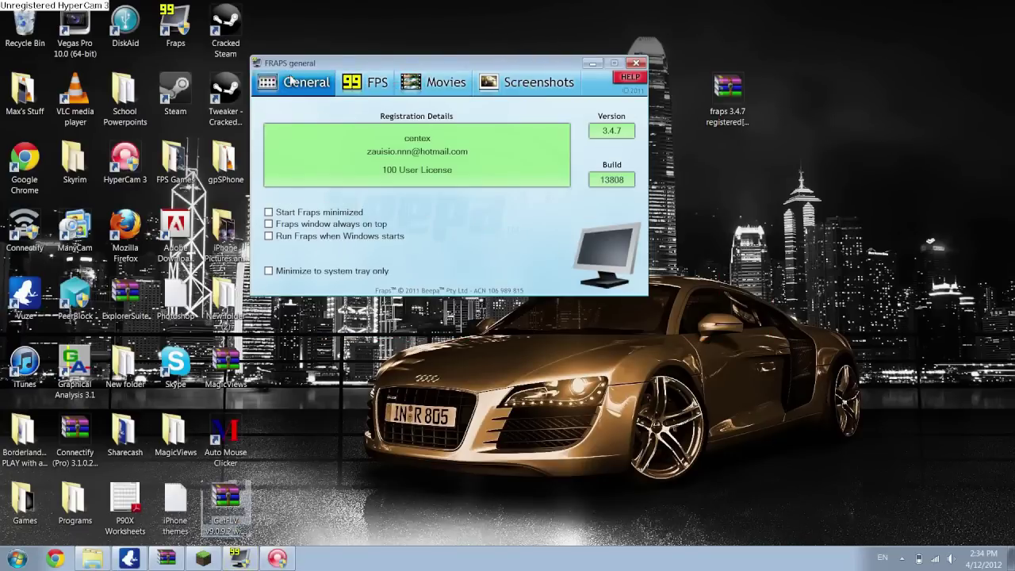
left_click(369, 83)
left_click(438, 82)
left_click(203, 558)
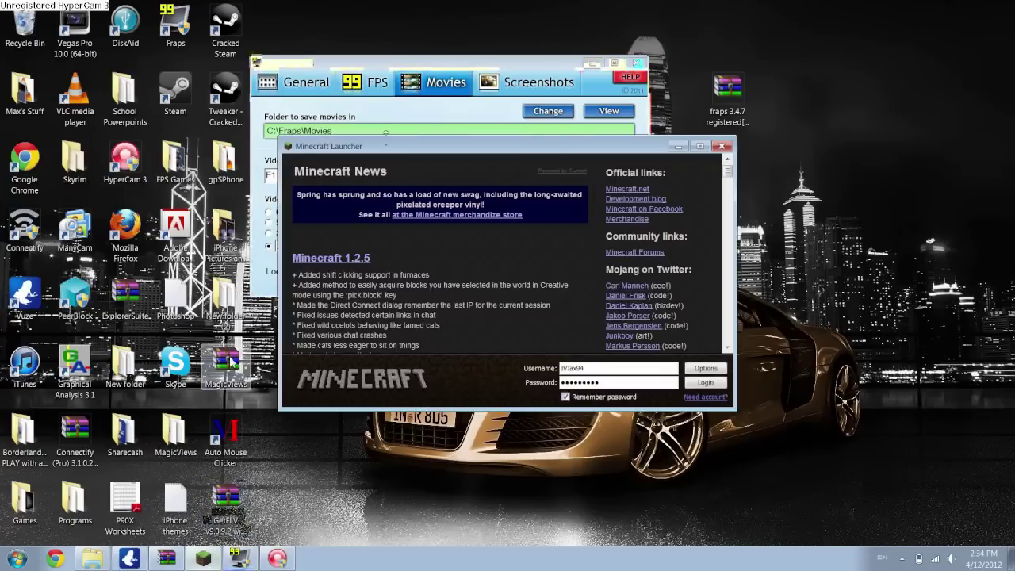
Step: Move the Fraps window aside, maximize the Minecraft launcher, log in and decline the update
mouse_move(428, 146)
left_mouse_down()
mouse_move(615, 202)
mouse_move(557, 245)
left_mouse_up()
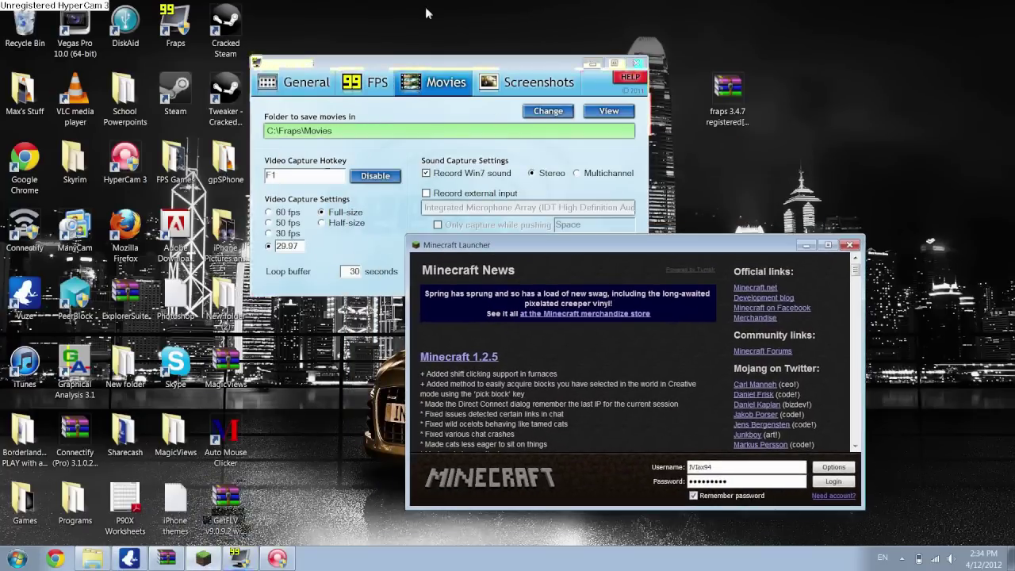
left_click_drag(421, 62, 240, 17)
left_click(583, 249)
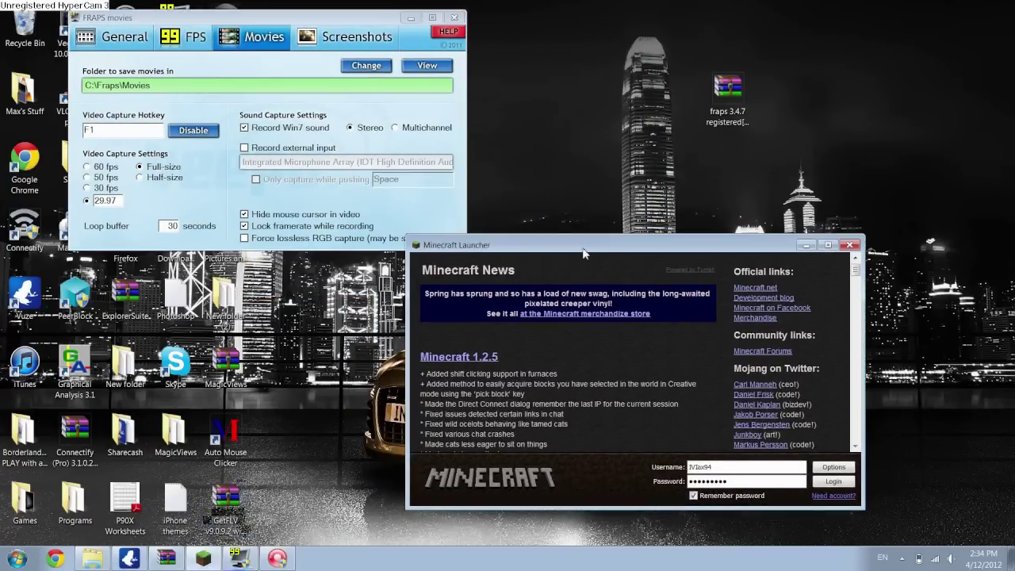
double_click(582, 250)
left_click(988, 523)
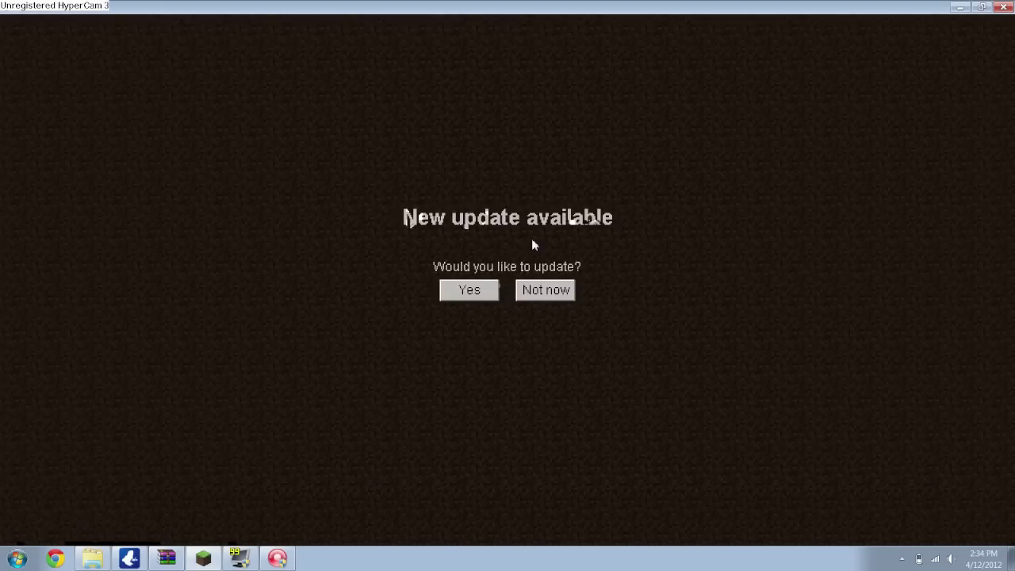
left_click(544, 289)
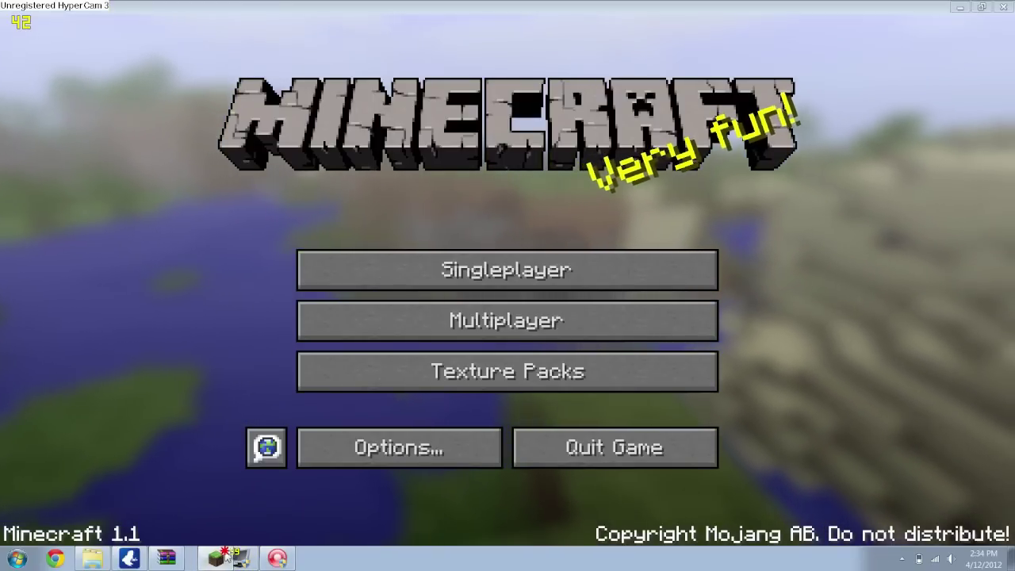
left_click(239, 559)
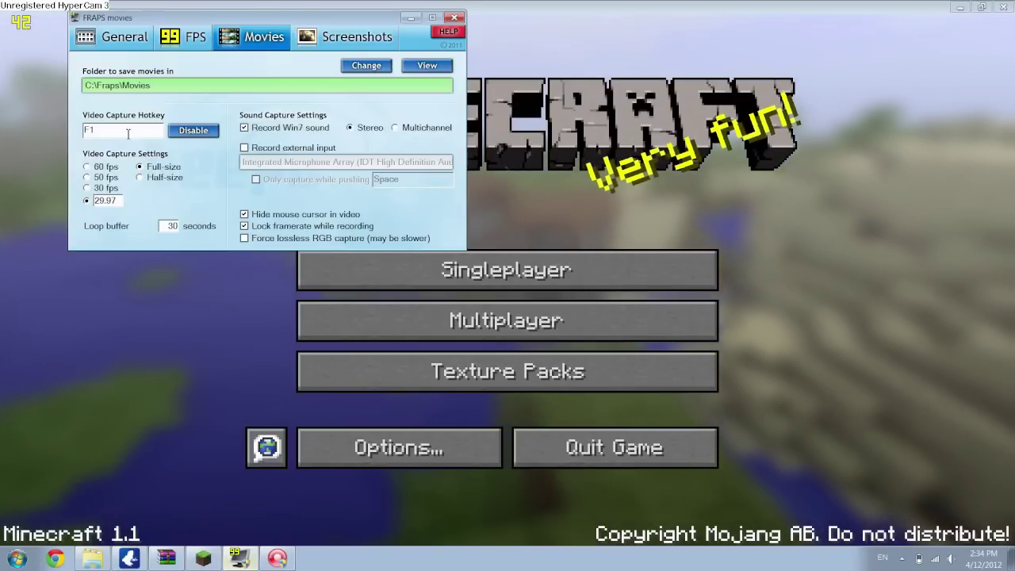
left_click(184, 36)
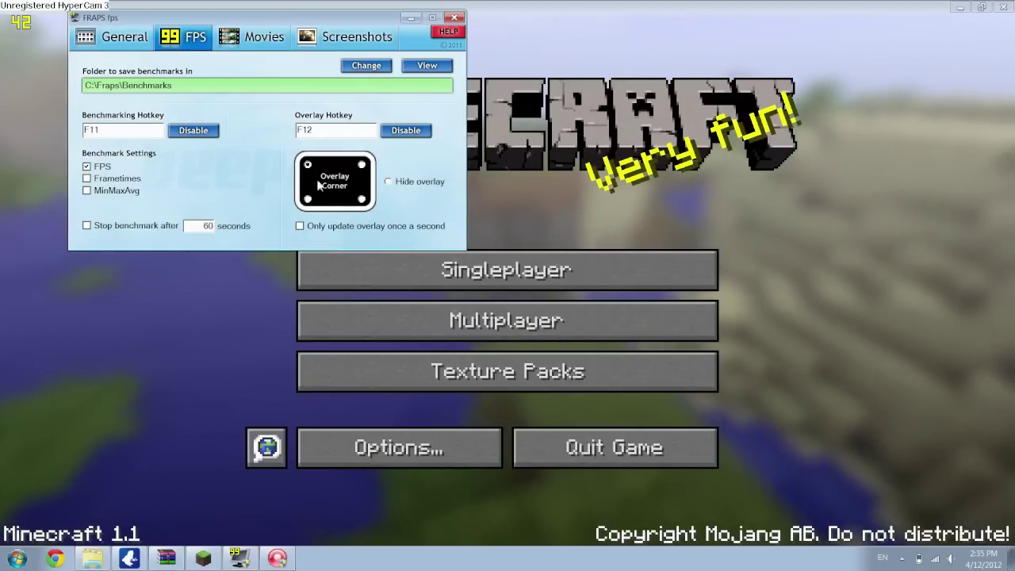
left_click(410, 18)
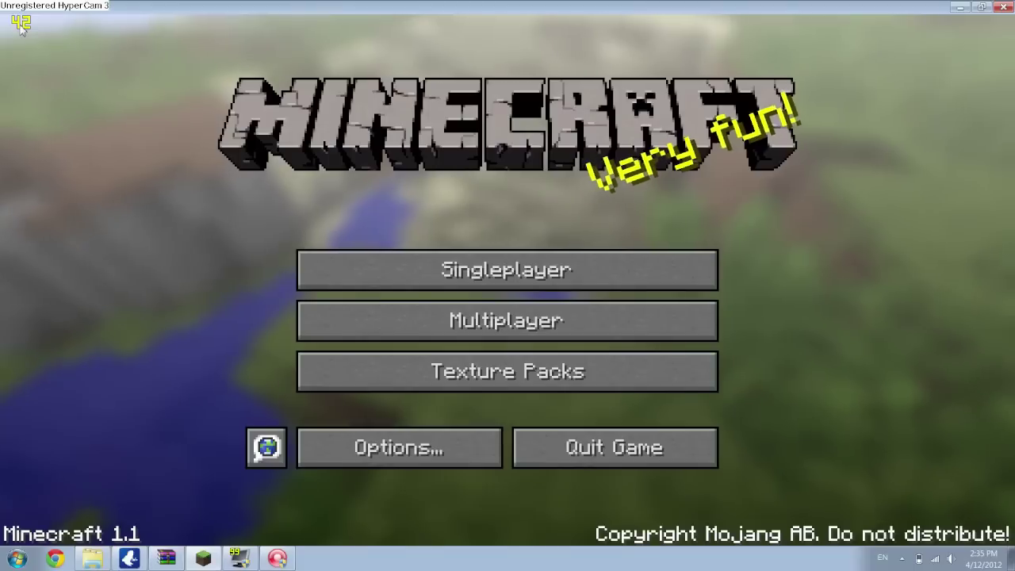
left_click(476, 267)
Step: Create 'New World', record a gameplay clip with F1, then pause and minimize the game
left_click(583, 468)
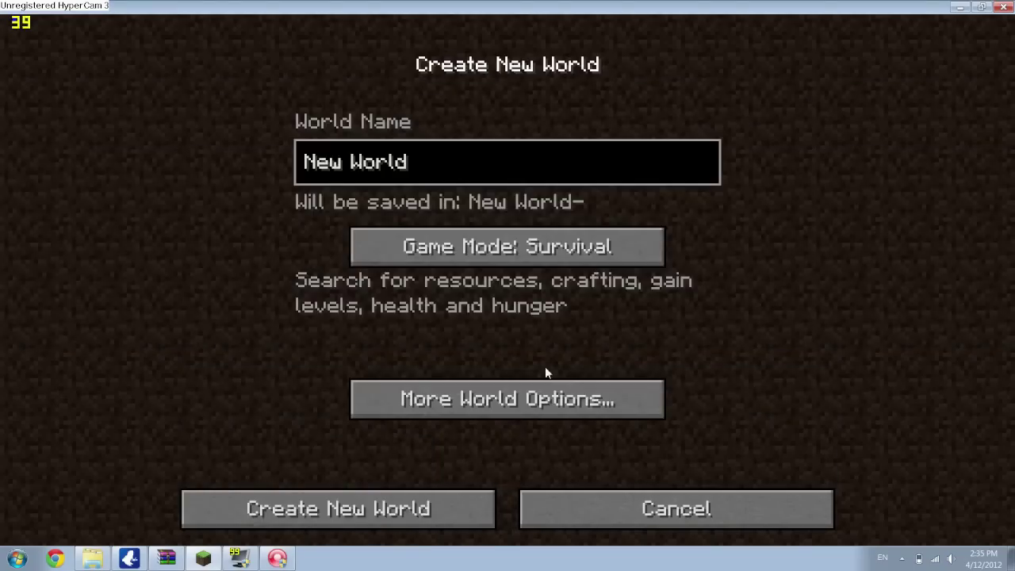
left_click(397, 511)
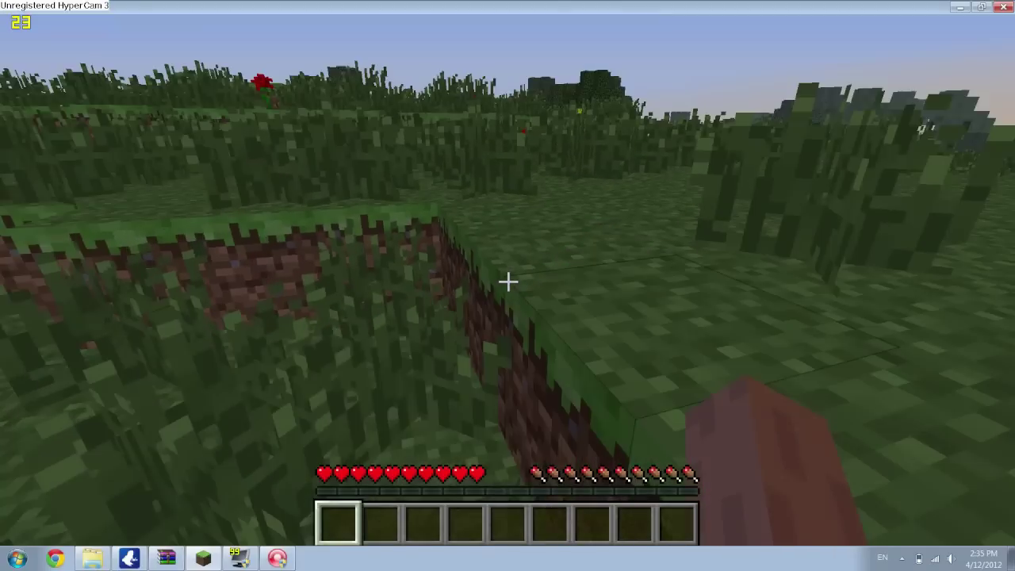
key("F1")
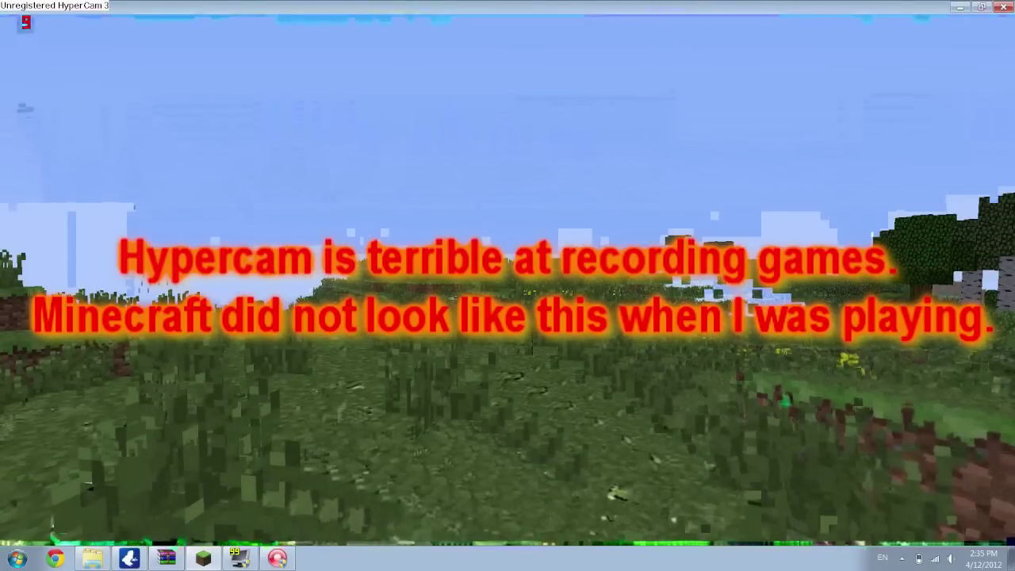
key("F1")
key("Escape")
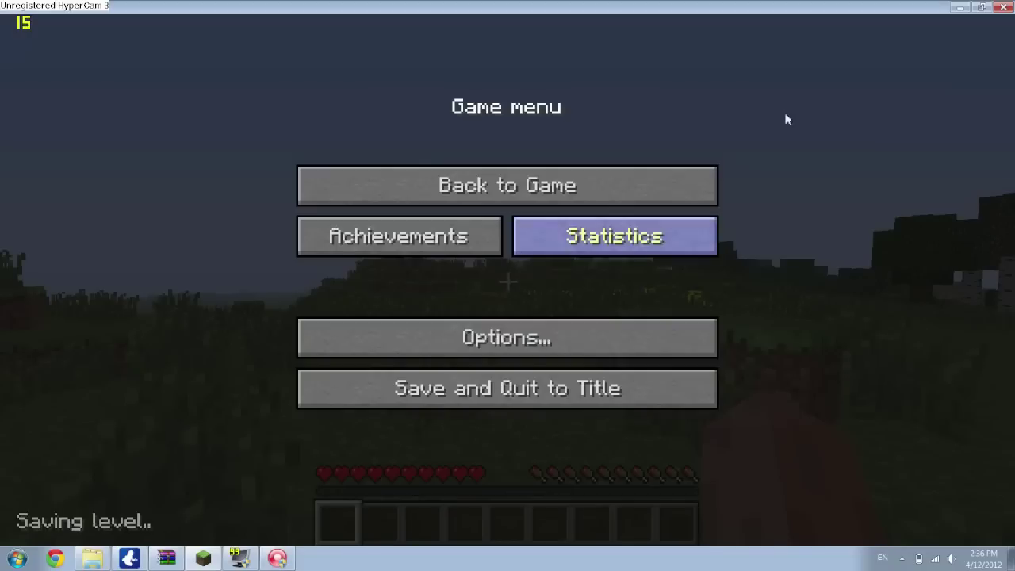
left_click(959, 6)
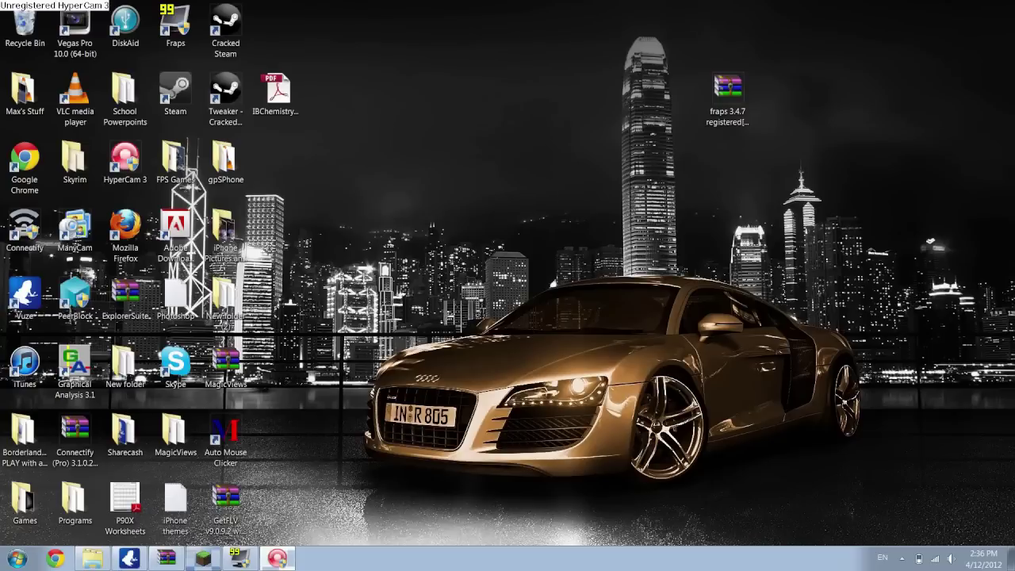
Step: Open C:\Fraps\Movies in Explorer and select the new javaw recording
key("super")
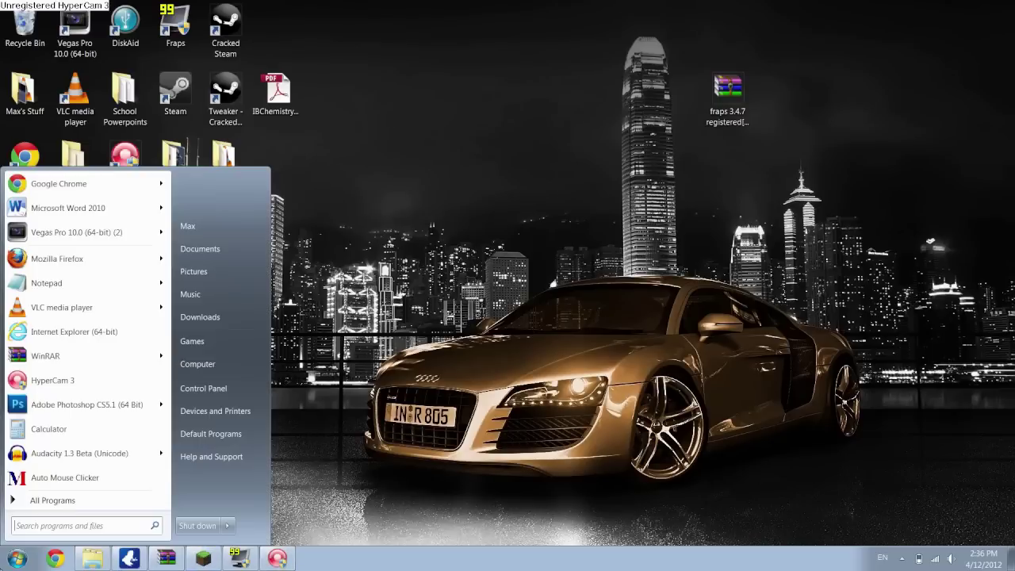
left_click(295, 385)
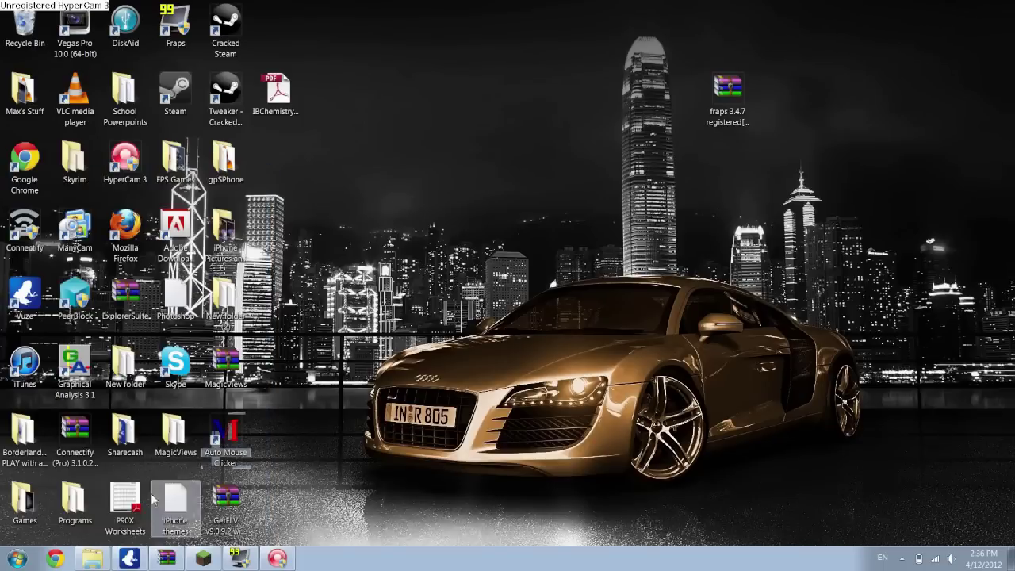
left_click(86, 559)
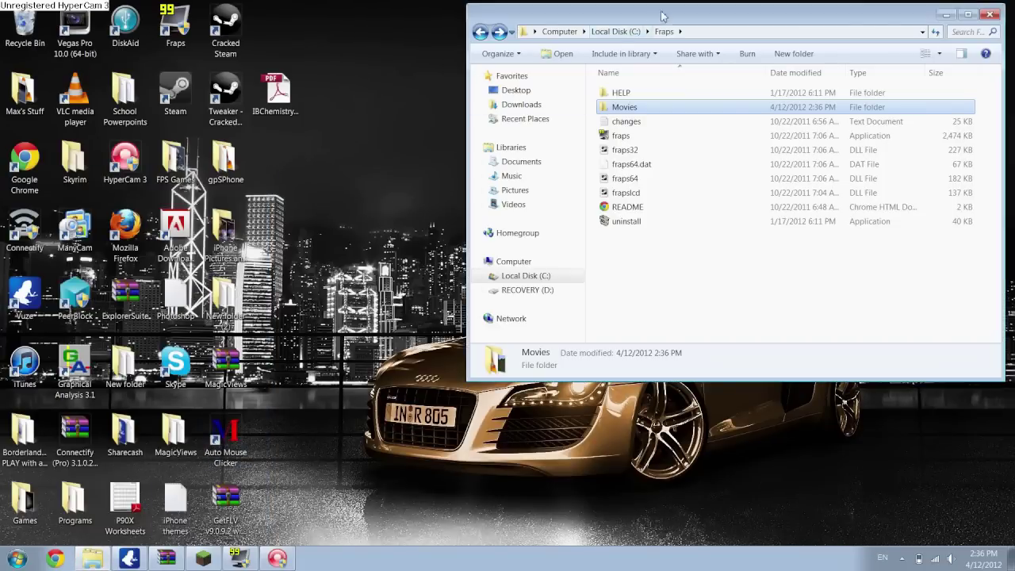
double_click(642, 110)
left_click(954, 119)
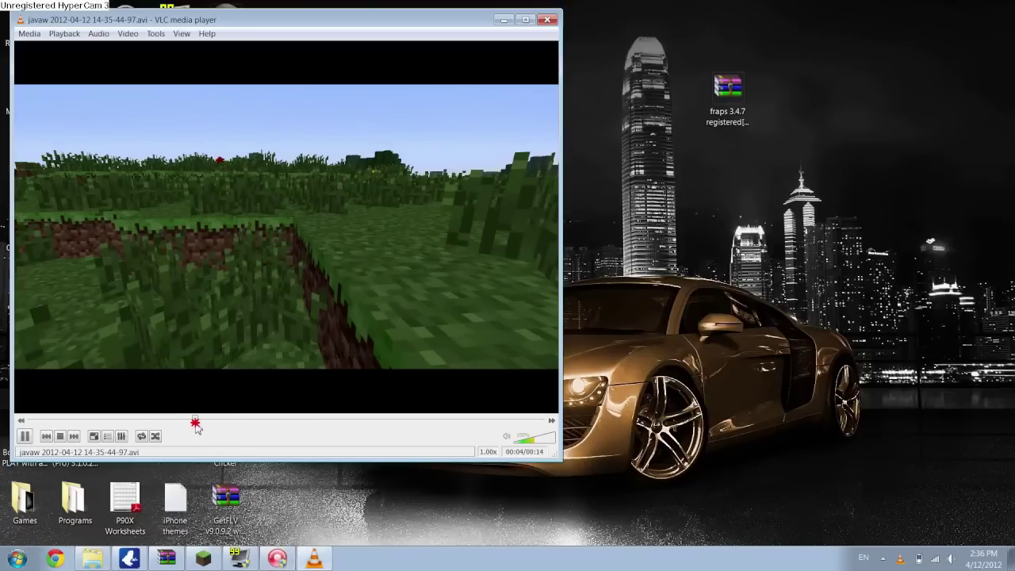
Step: Rewind the javaw clip to near its start in VLC and let it play to the end
left_click(82, 422)
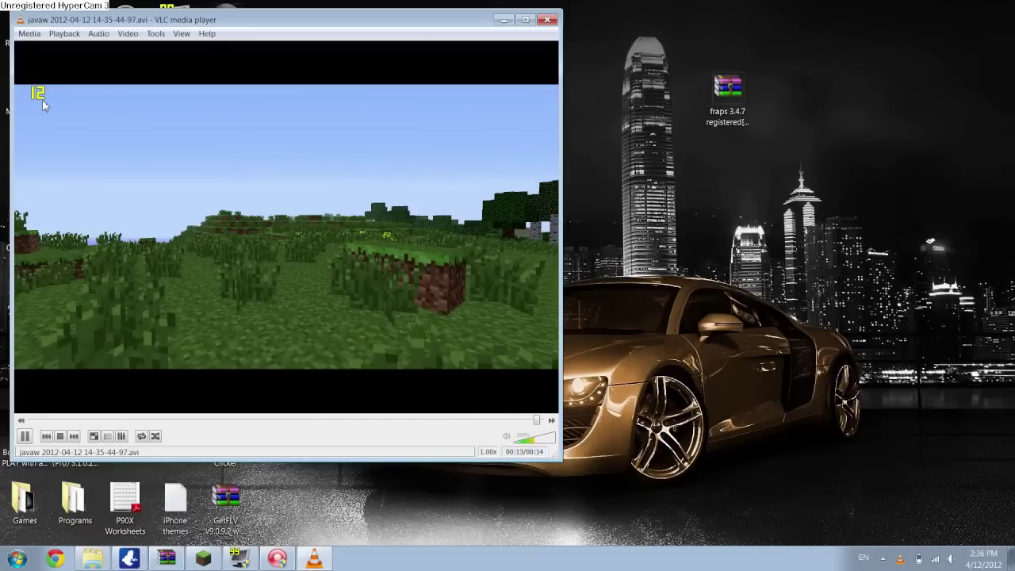
Step: Close VLC, check the Fraps Movies tab once more, and minimize Fraps
left_click(548, 19)
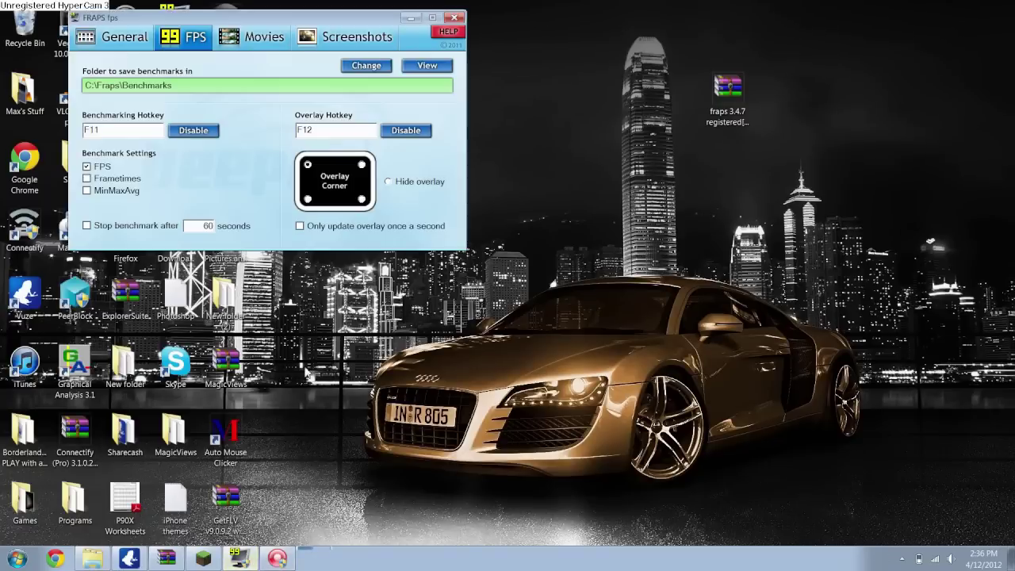
left_click(248, 39)
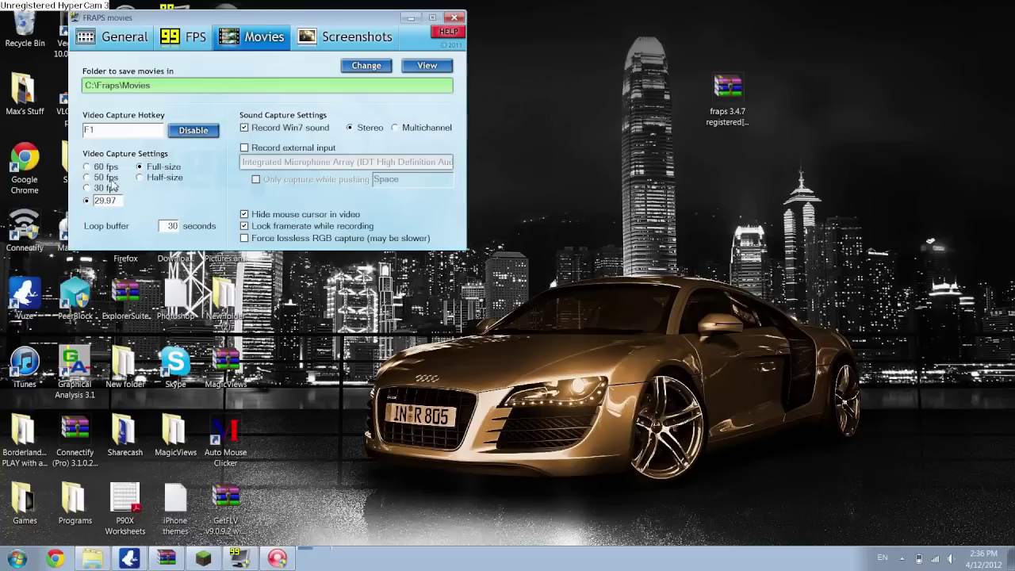
left_click(411, 17)
Step: Shift the fraps 3.4.7 registered[A4].zip icon left, open it in WinRAR, then close it
left_click_drag(723, 88, 572, 95)
double_click(527, 94)
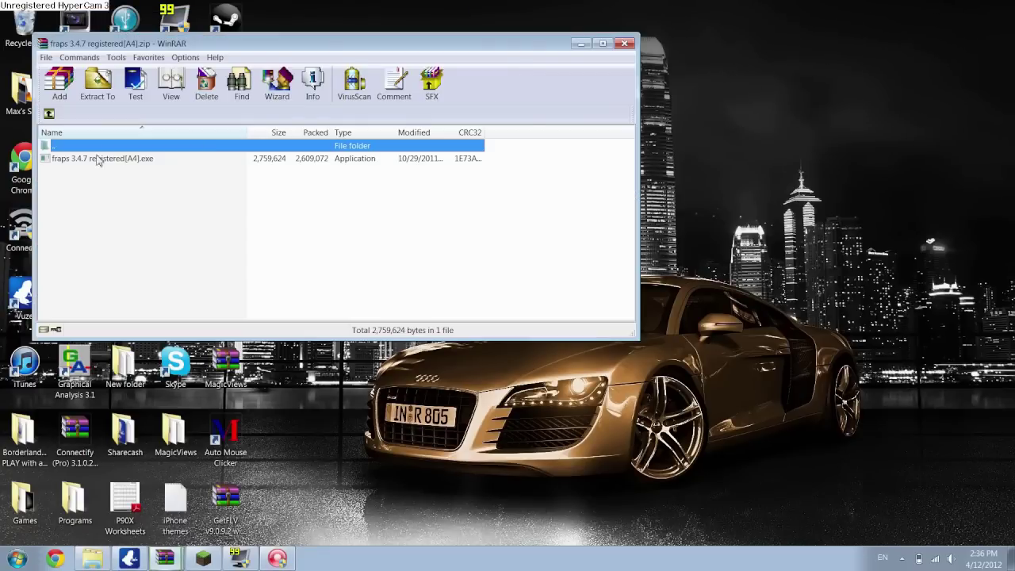
left_click(625, 44)
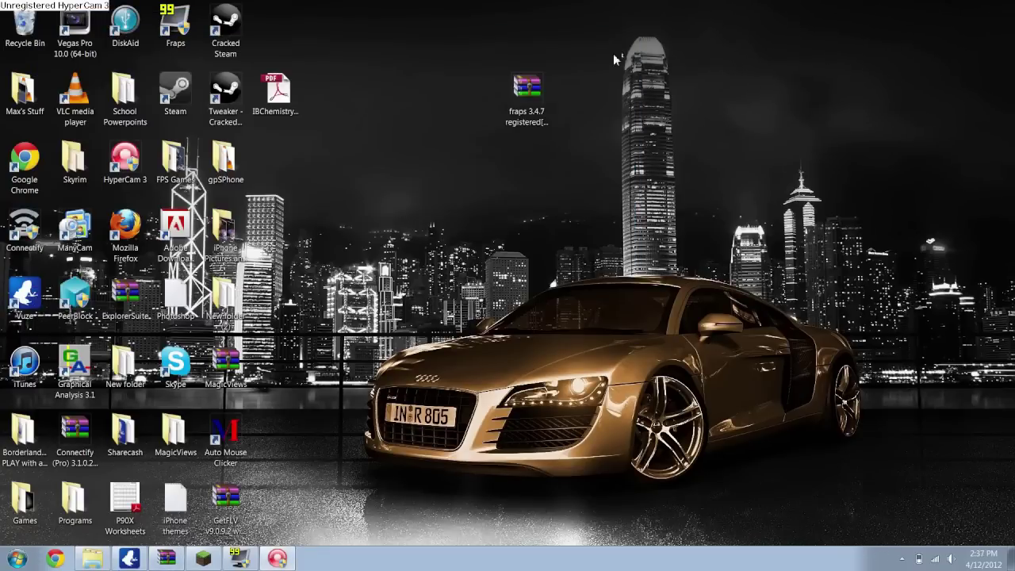